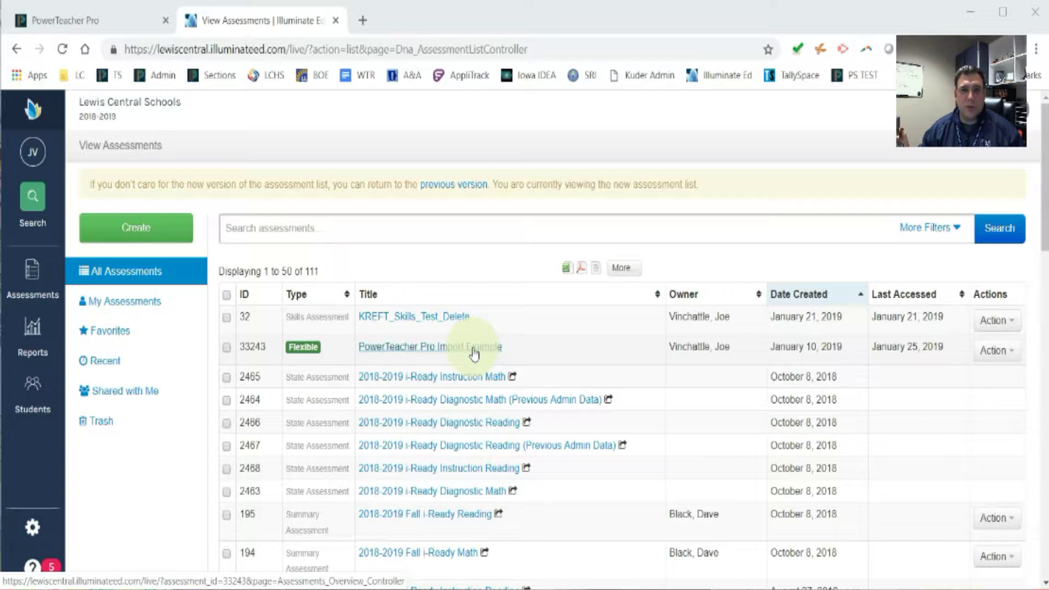
# - Open the 'PowerTeacher Pro Import Example' assessment from the View Assessments list
pyautogui.click(474, 355)
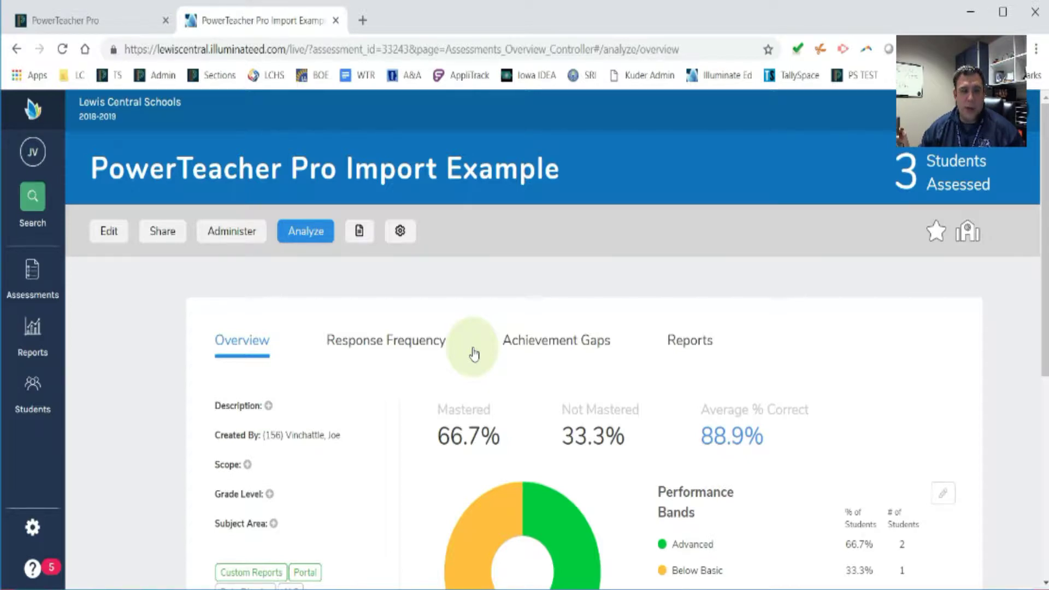
# - Go to the assessment's Reports and begin a new custom report
pyautogui.moveTo(89, 169); pyautogui.dragTo(579, 177)
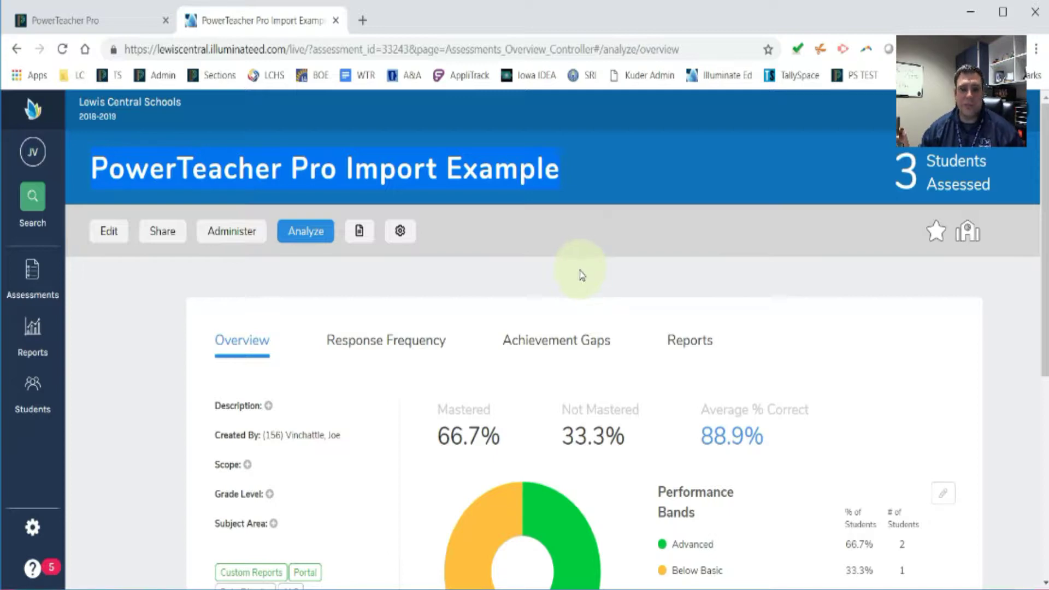
pyautogui.click(698, 349)
pyautogui.scroll(-1, 678, 352)
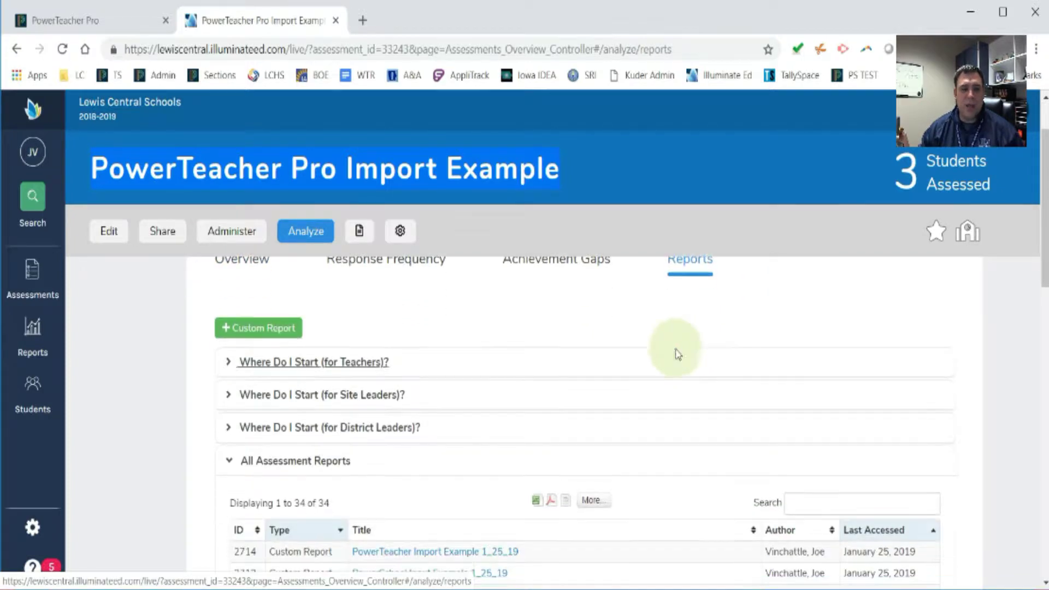
pyautogui.click(252, 331)
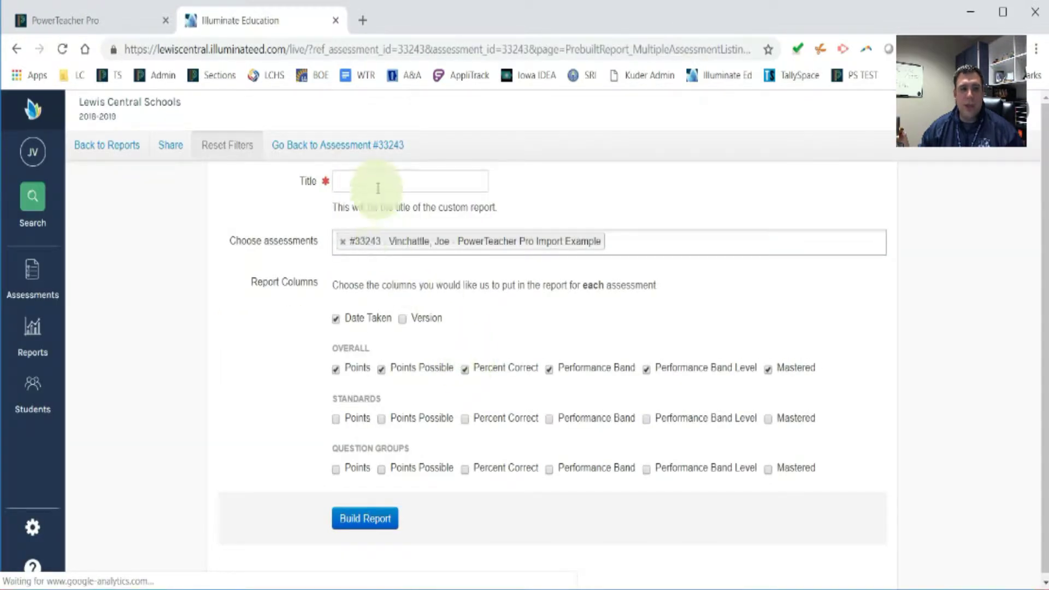
# - Enter 'PowerTeacher Export Example 1_25_19' as the custom report title
pyautogui.click(378, 188)
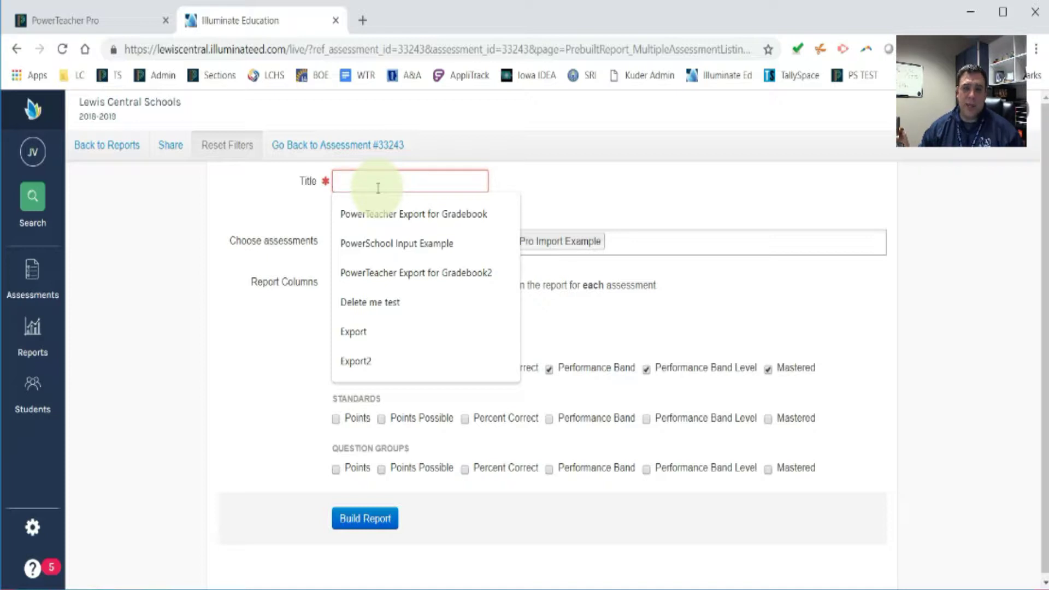
pyautogui.write('Pow')
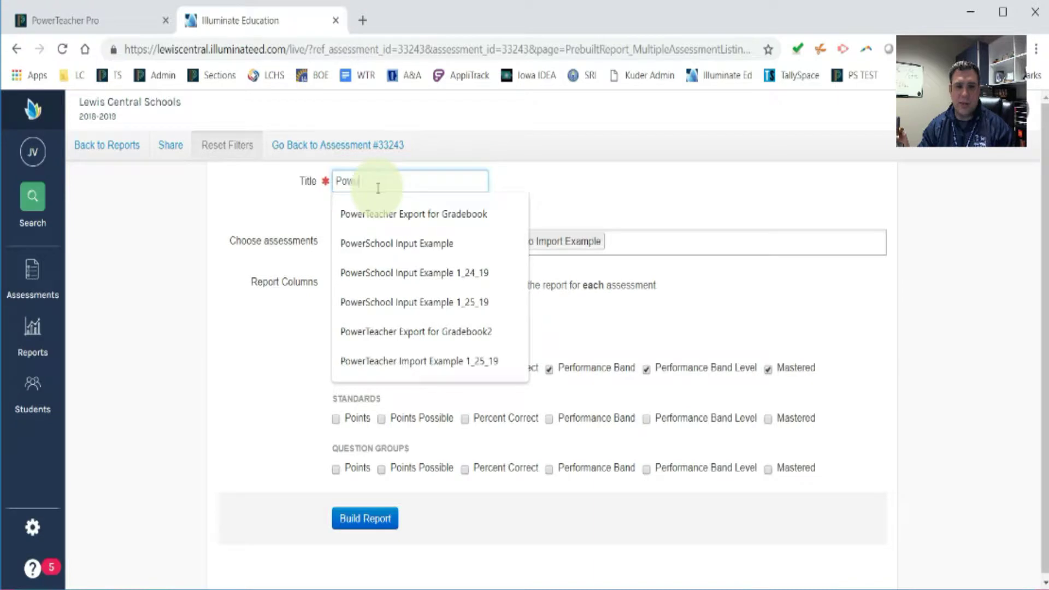
pyautogui.write('erTeacher')
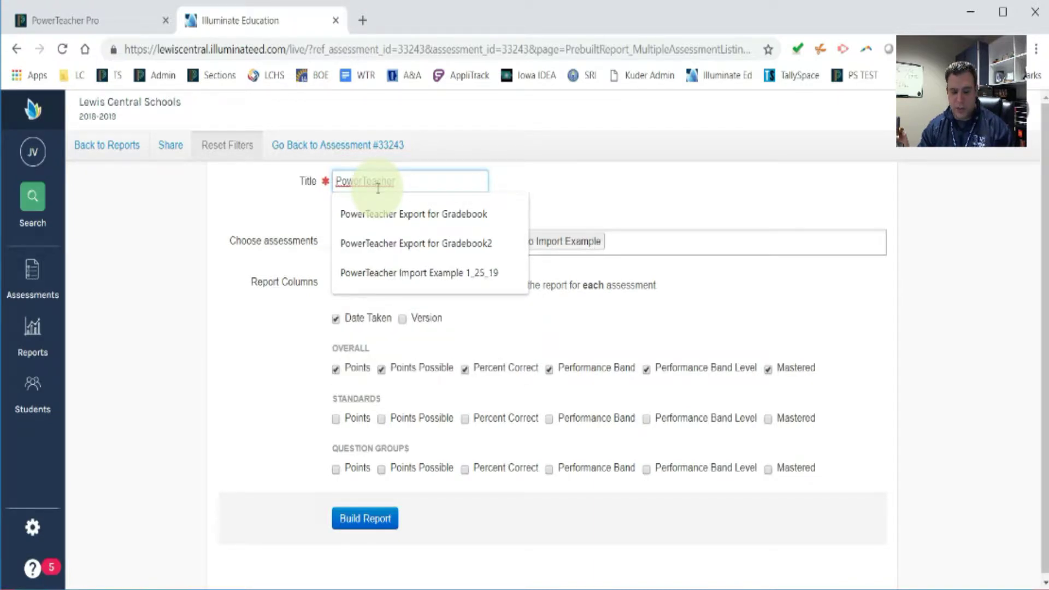
pyautogui.write(' Export ')
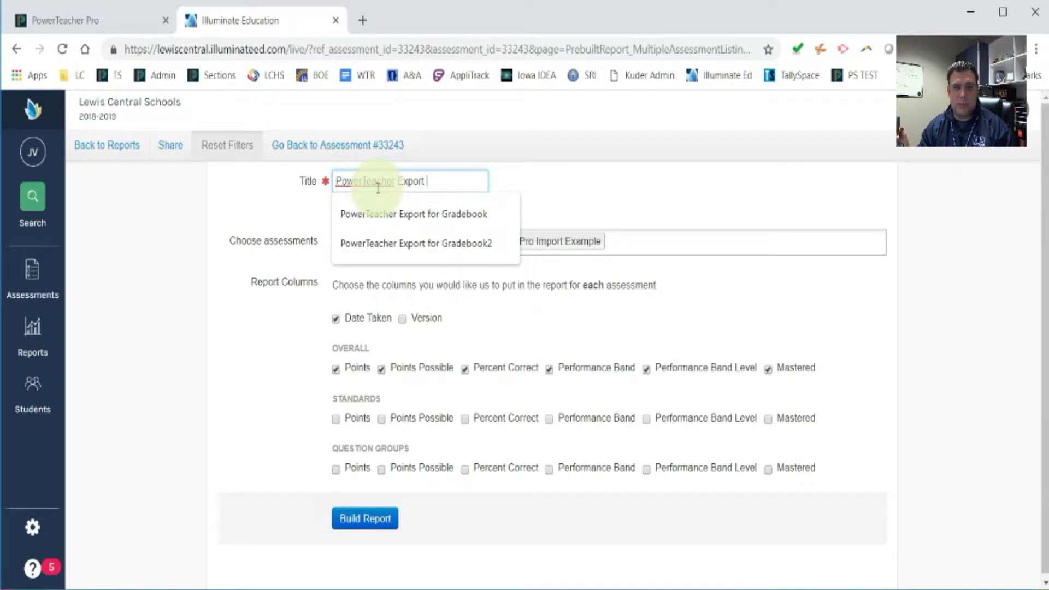
pyautogui.write('Exampo')
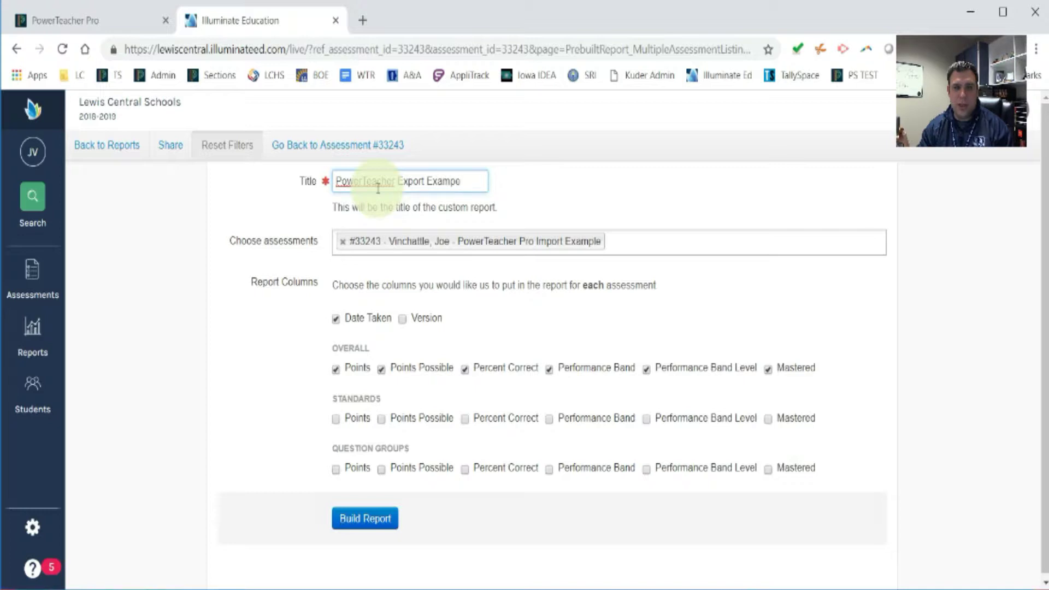
pyautogui.press('BackSpace')
pyautogui.write('le ')
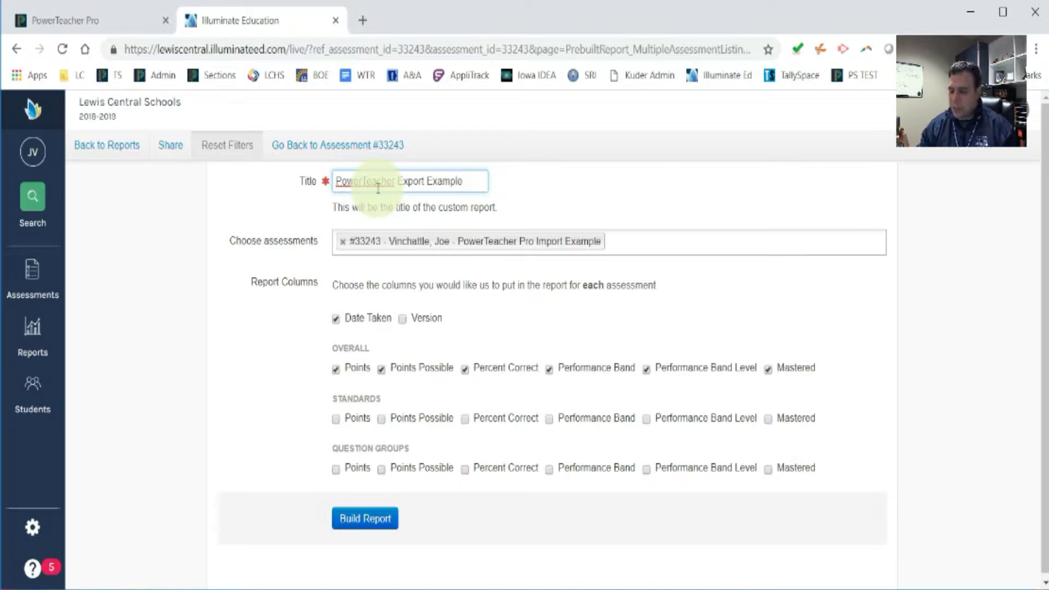
pyautogui.write('1')
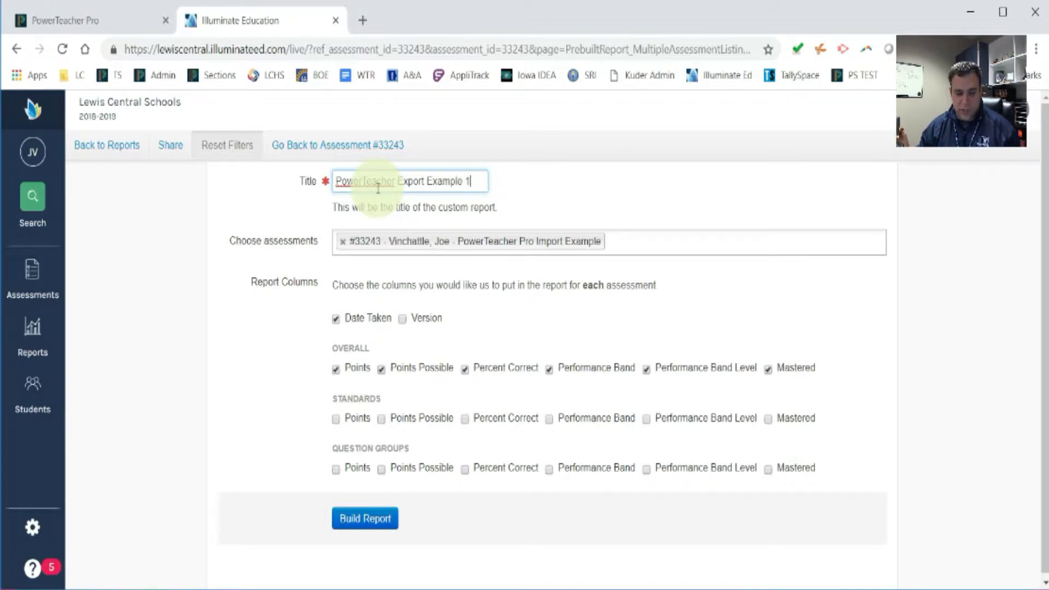
pyautogui.write('_2')
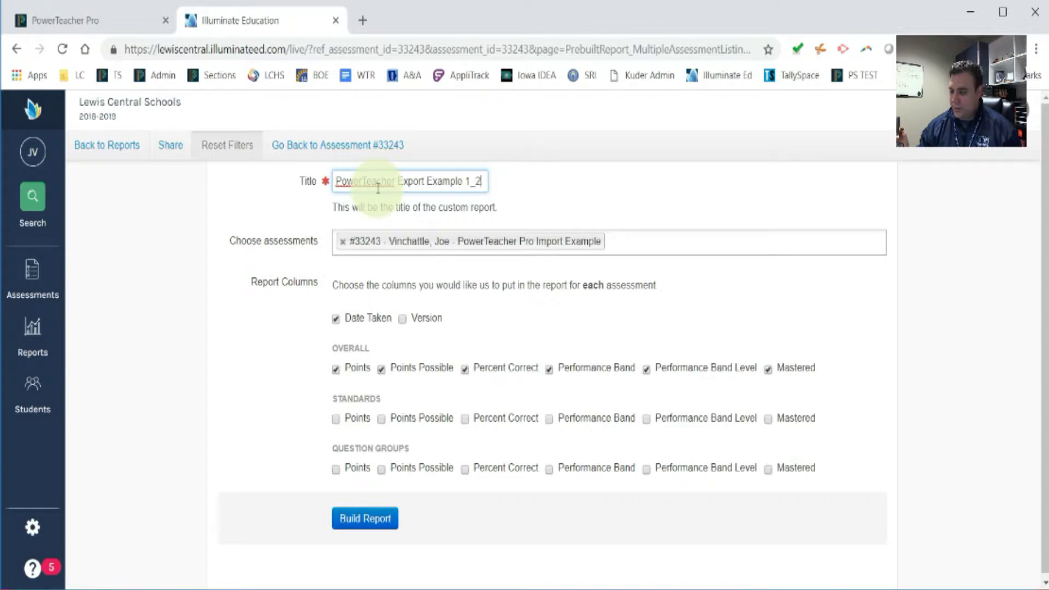
pyautogui.write('5_19')
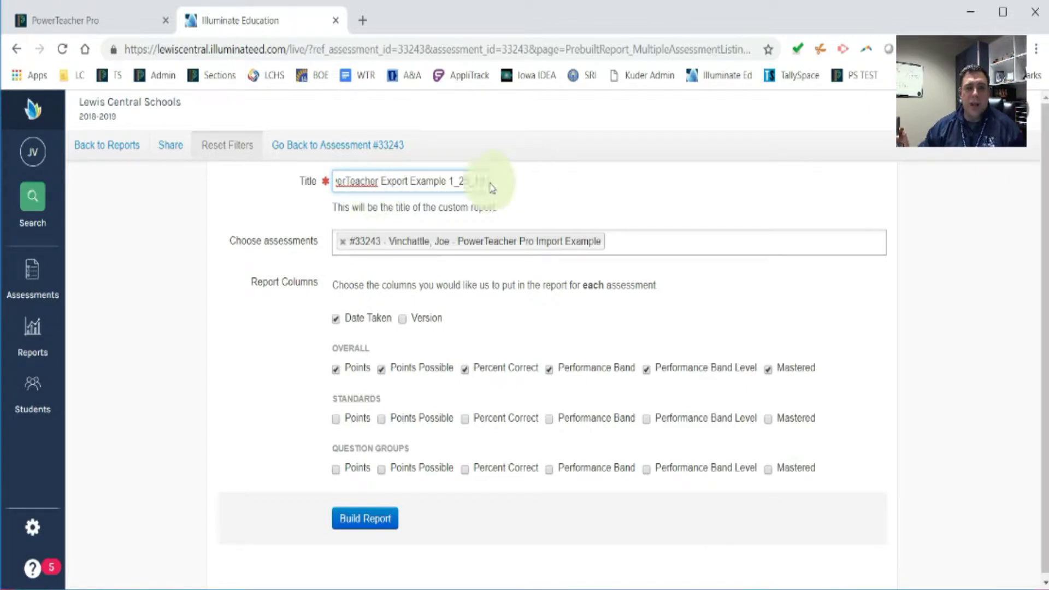
# - Copy the full report title to the clipboard
pyautogui.moveTo(484, 180); pyautogui.dragTo(303, 188)
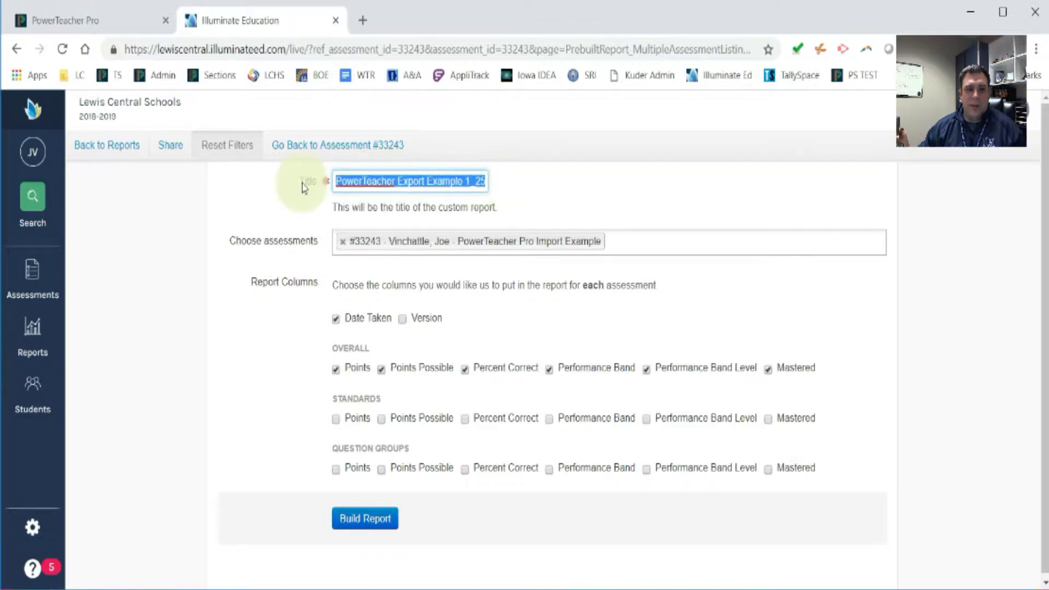
pyautogui.rightClick(355, 182)
pyautogui.click(365, 210)
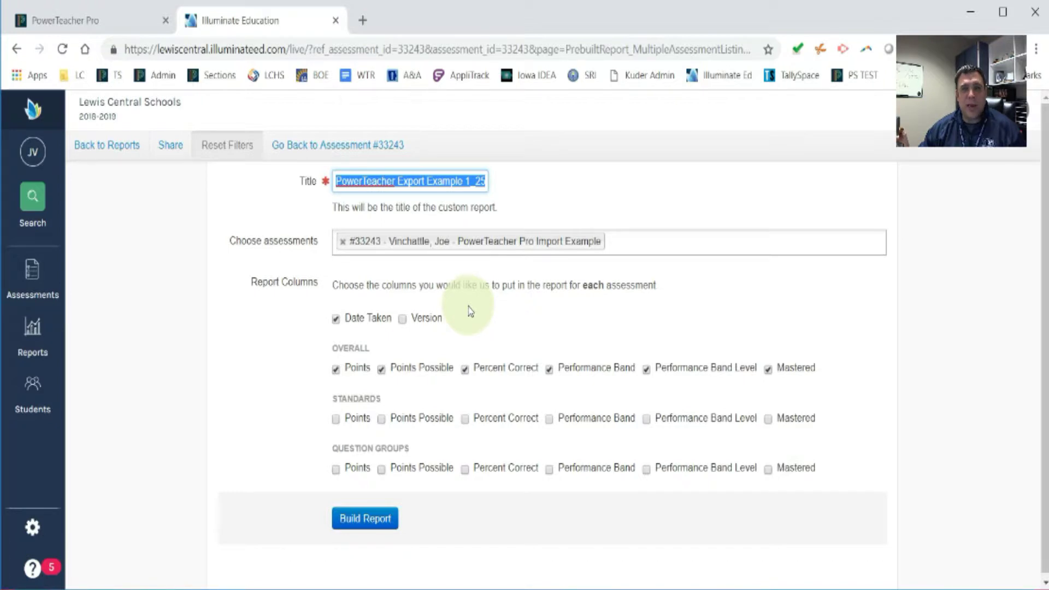
# - Drop Date Taken, Points Possible, Percent Correct, Performance Band, Band Level and Mastered; build the report
pyautogui.click(338, 322)
pyautogui.click(381, 371)
pyautogui.click(463, 374)
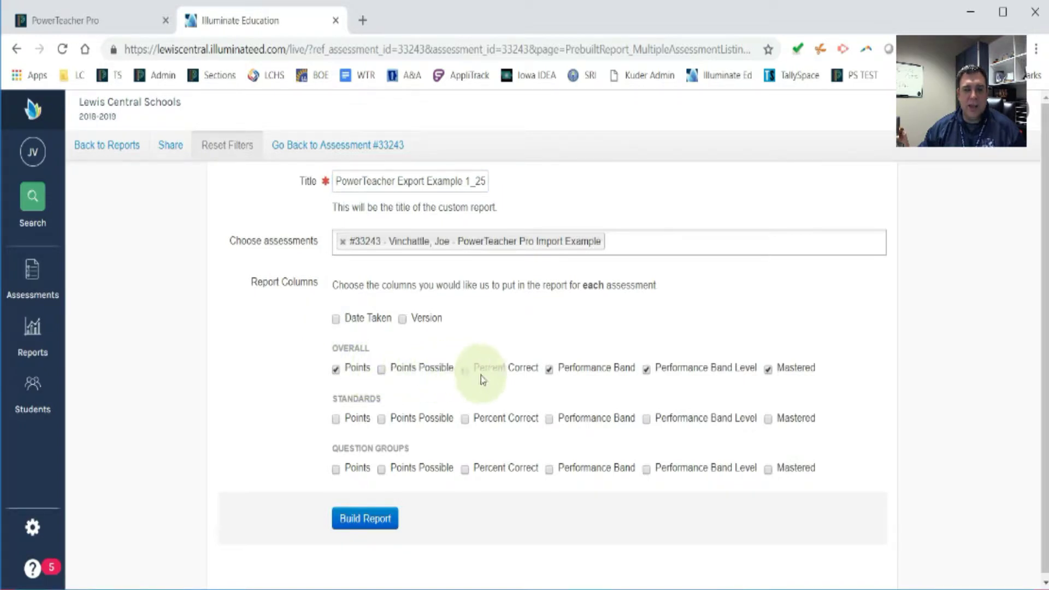
pyautogui.click(551, 373)
pyautogui.click(648, 373)
pyautogui.click(768, 369)
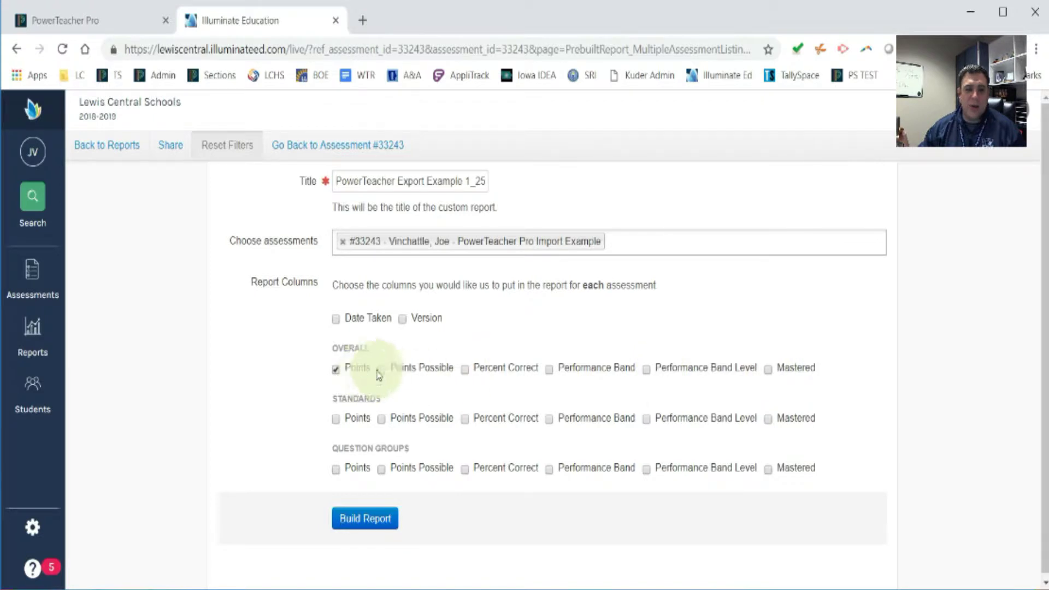
pyautogui.moveTo(370, 371); pyautogui.dragTo(347, 372)
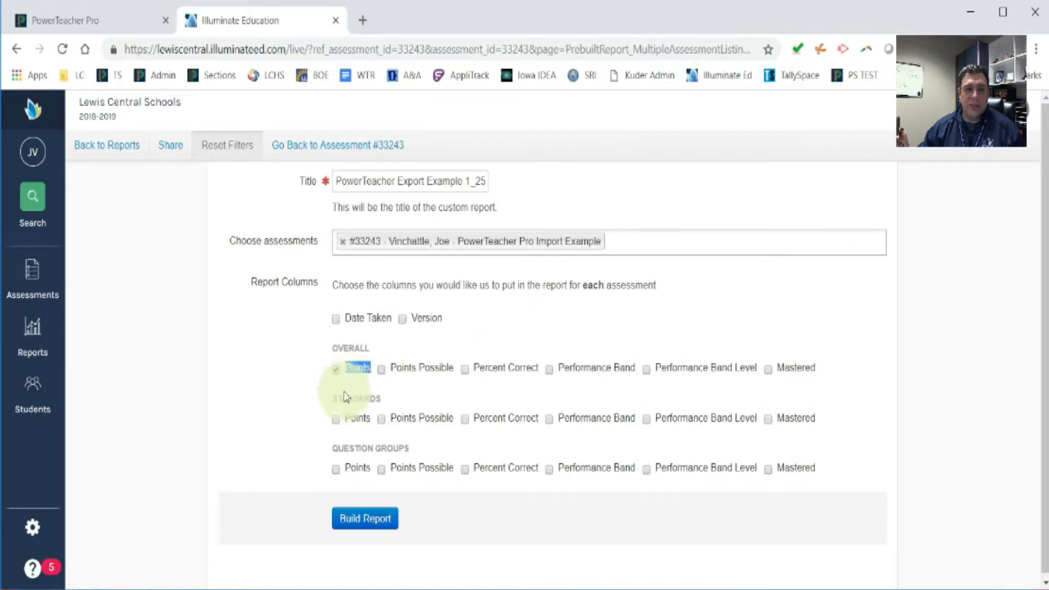
pyautogui.click(362, 525)
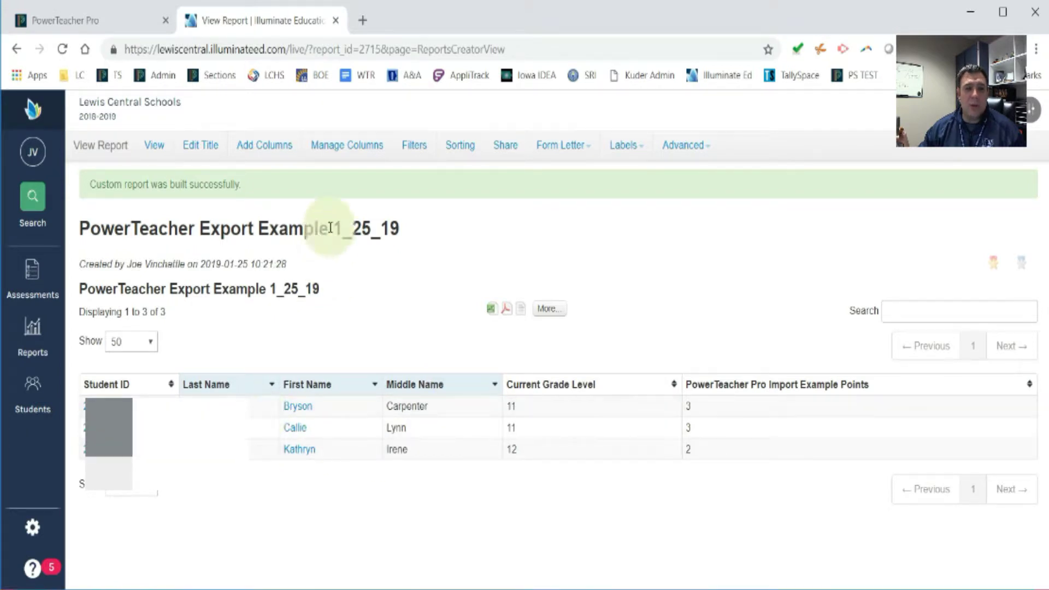
# - Export the report as tab-delimited text with a header row
pyautogui.click(338, 158)
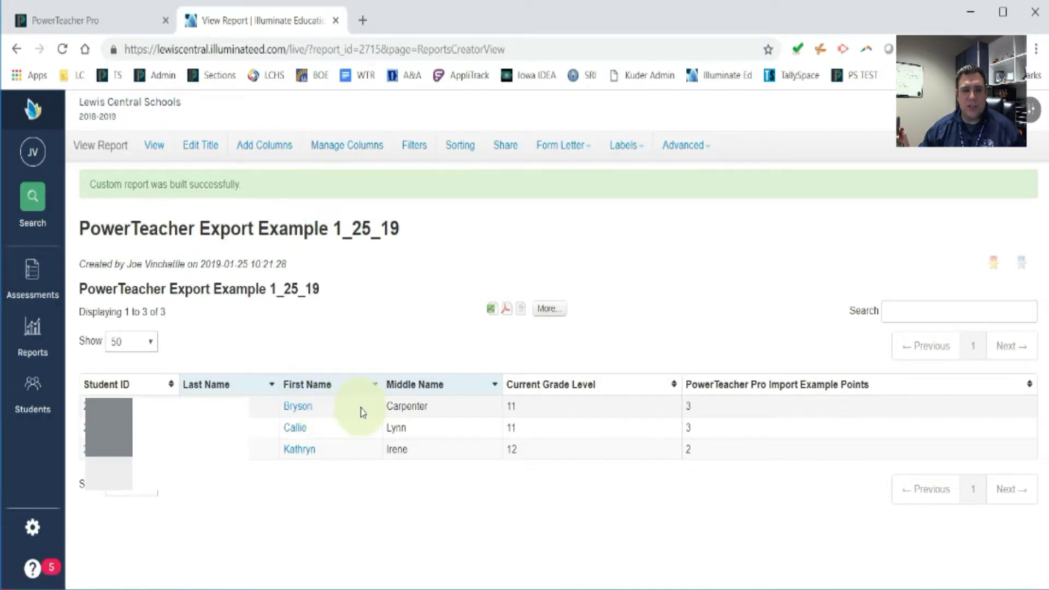
pyautogui.click(522, 309)
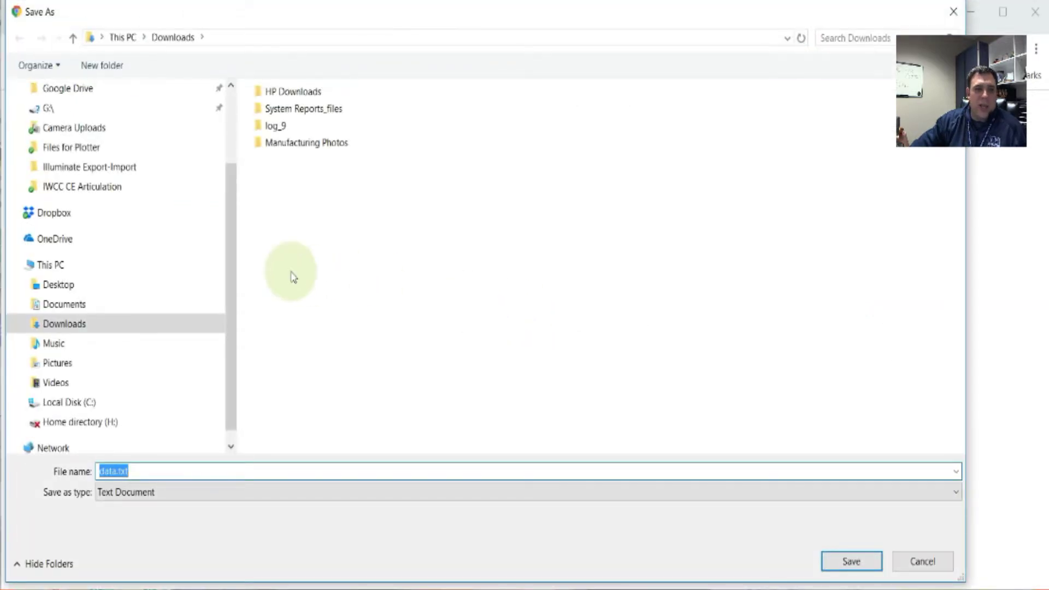
# - Save the export in Illuminate Export-Import, pasting 'PowerTeacher Export Example 1_25_19' as the file name
pyautogui.click(107, 171)
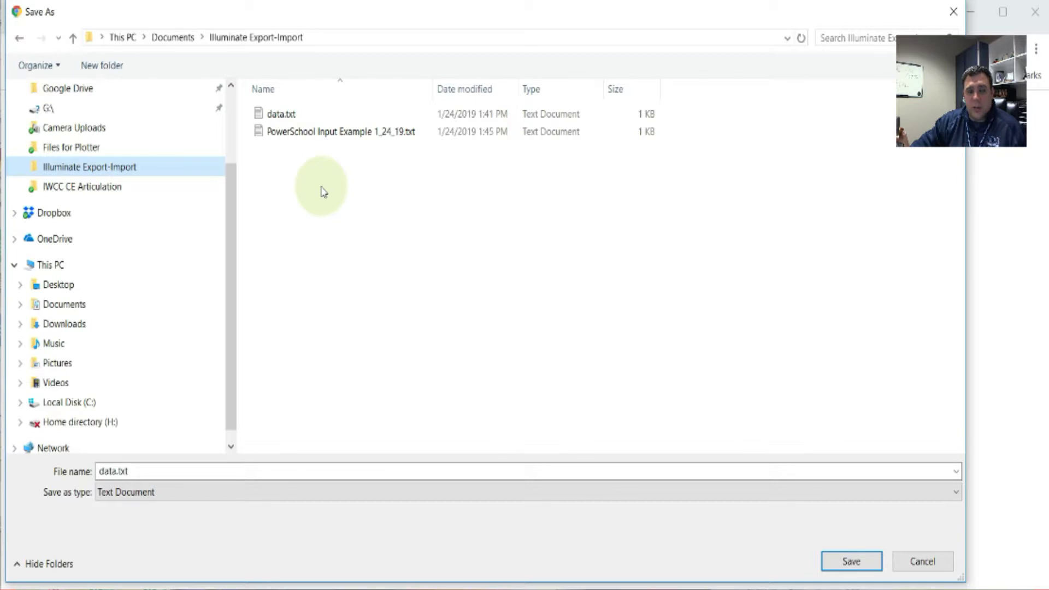
pyautogui.moveTo(134, 471); pyautogui.dragTo(79, 470)
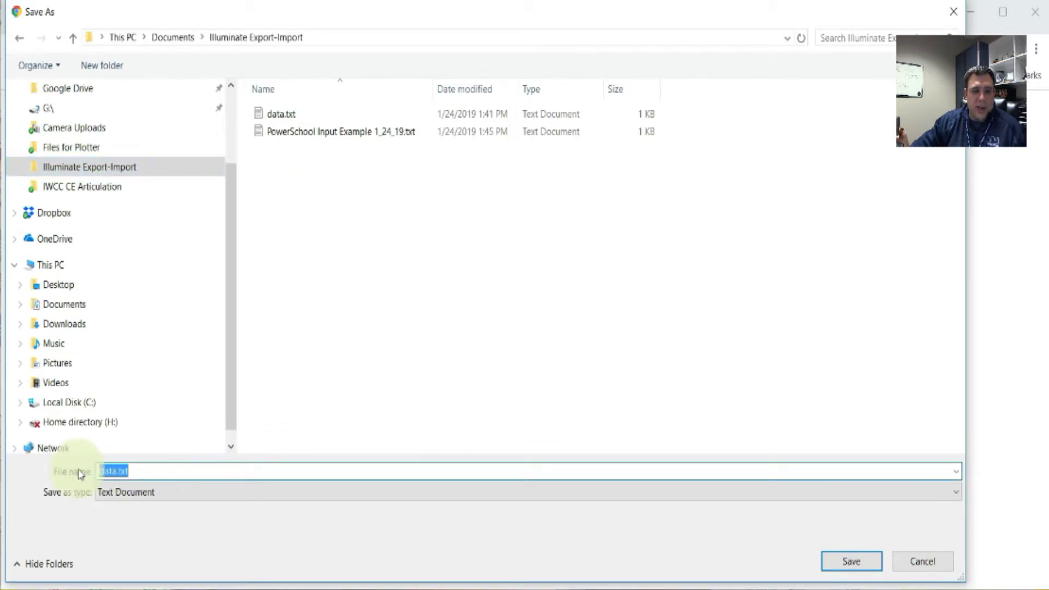
pyautogui.rightClick(107, 471)
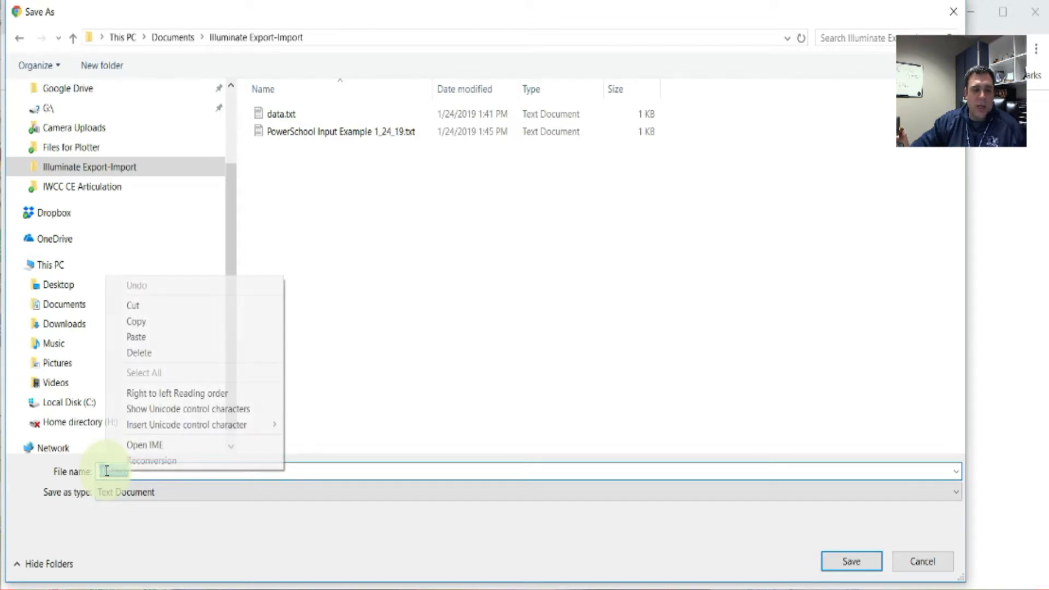
pyautogui.click(136, 337)
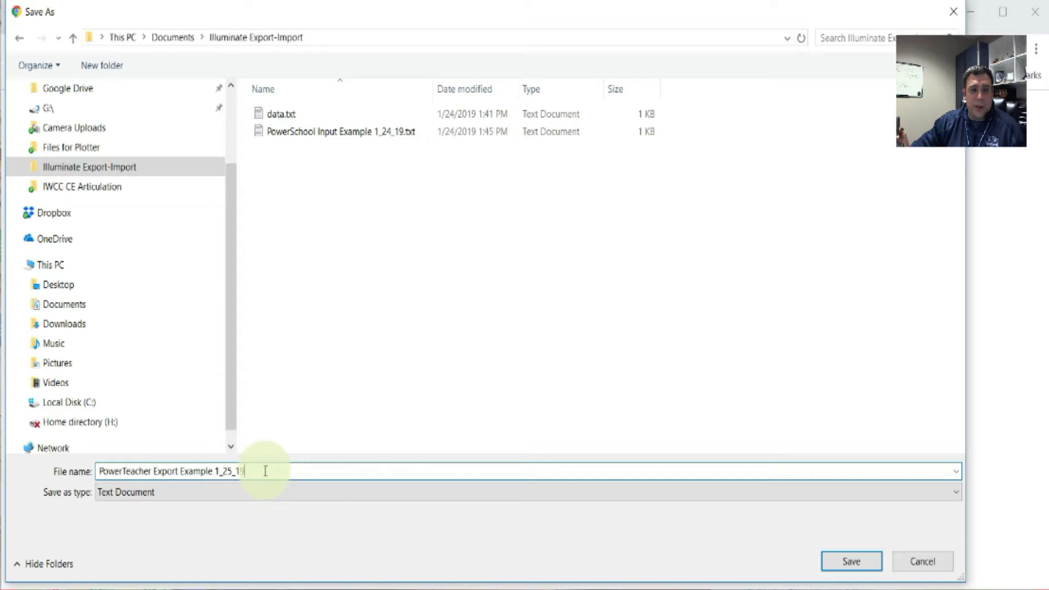
pyautogui.click(839, 569)
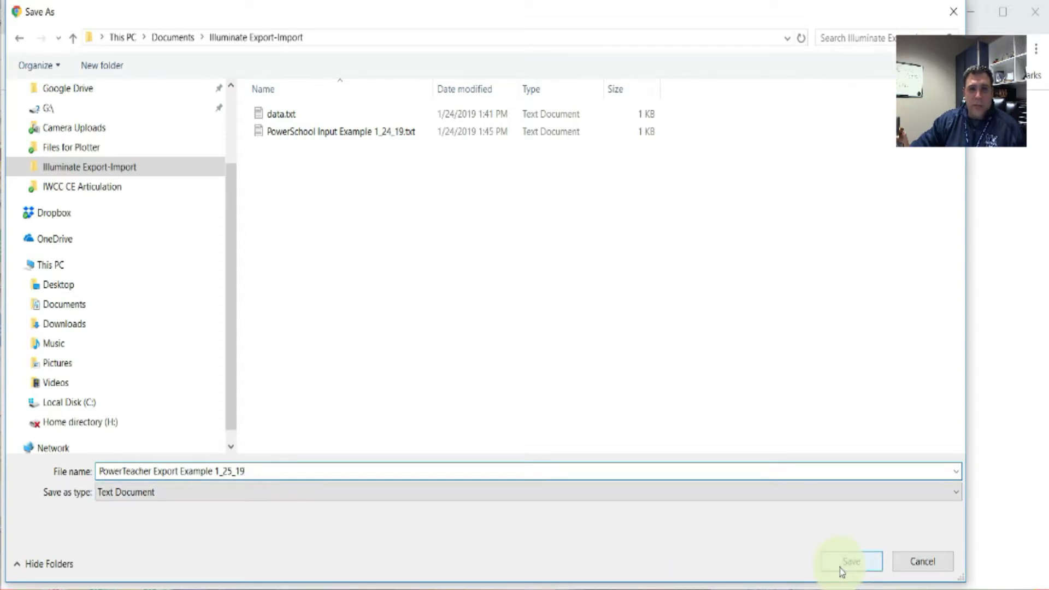
pyautogui.click(842, 569)
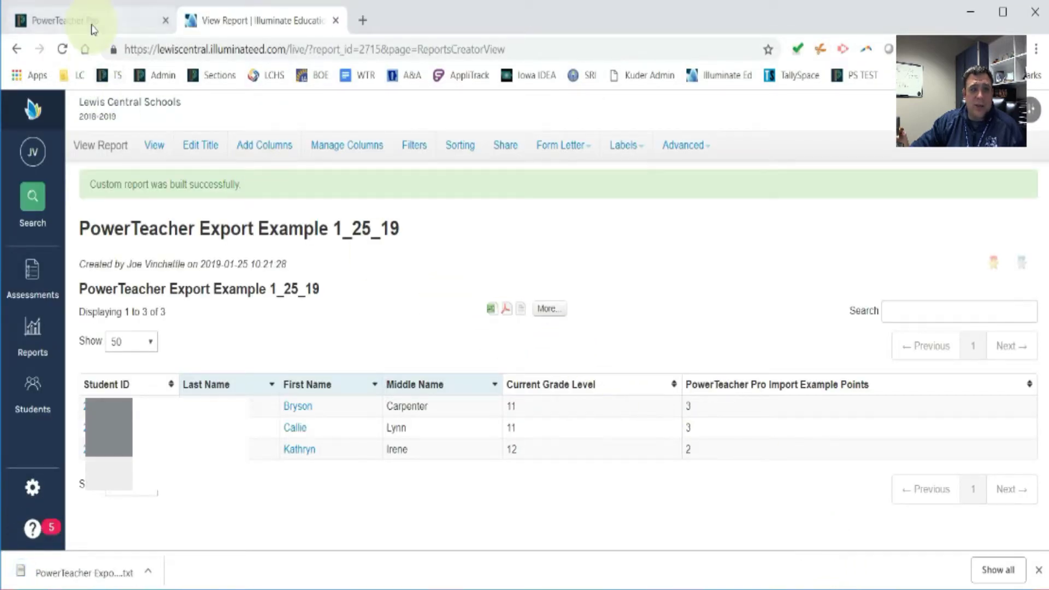
# - Switch to PowerTeacher Pro's scoresheet for 1-2(A-B) CES Placeholder IWCC
pyautogui.click(91, 29)
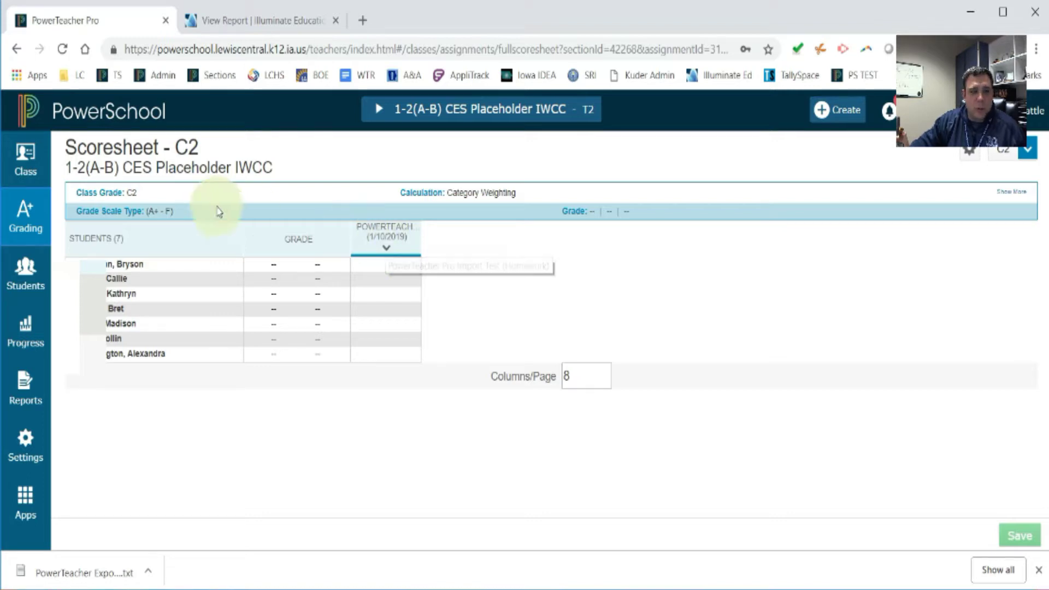
# - Go to the PowerTeacher Pro Import Test assignment from its scoresheet column header
pyautogui.click(27, 219)
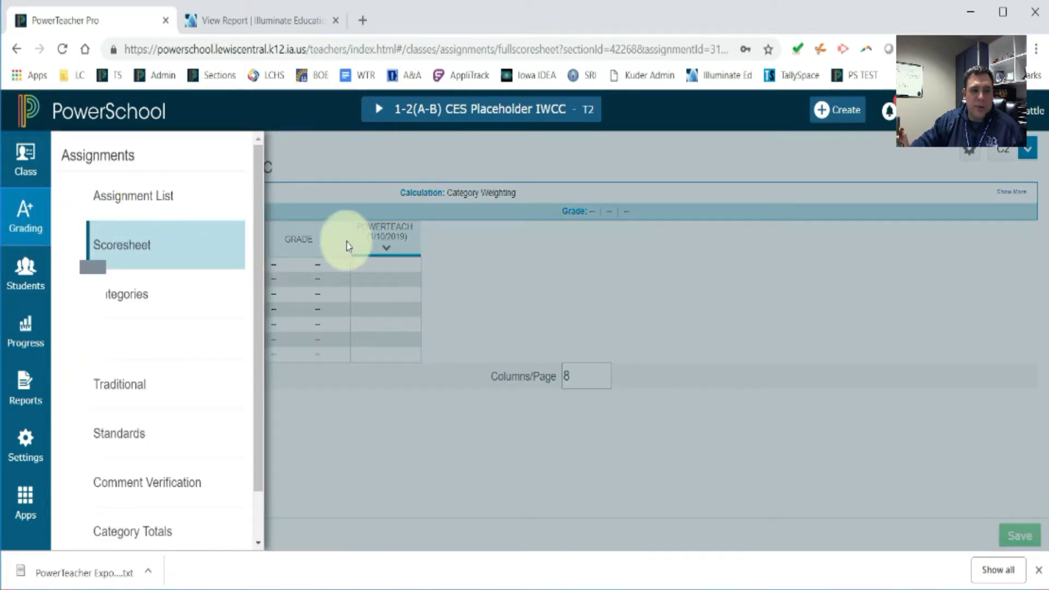
pyautogui.click(470, 268)
pyautogui.click(387, 242)
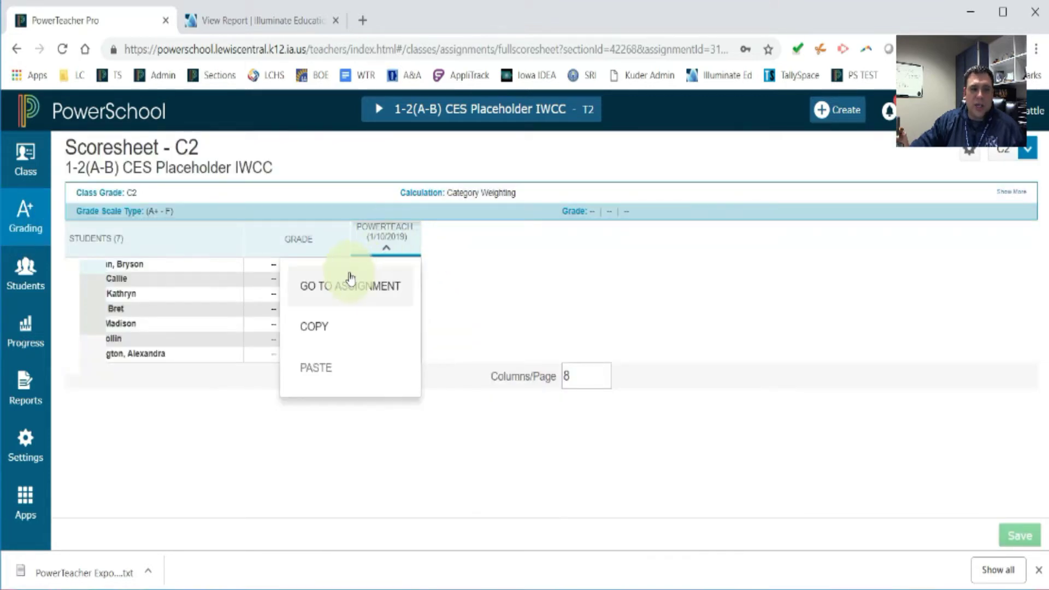
pyautogui.click(350, 287)
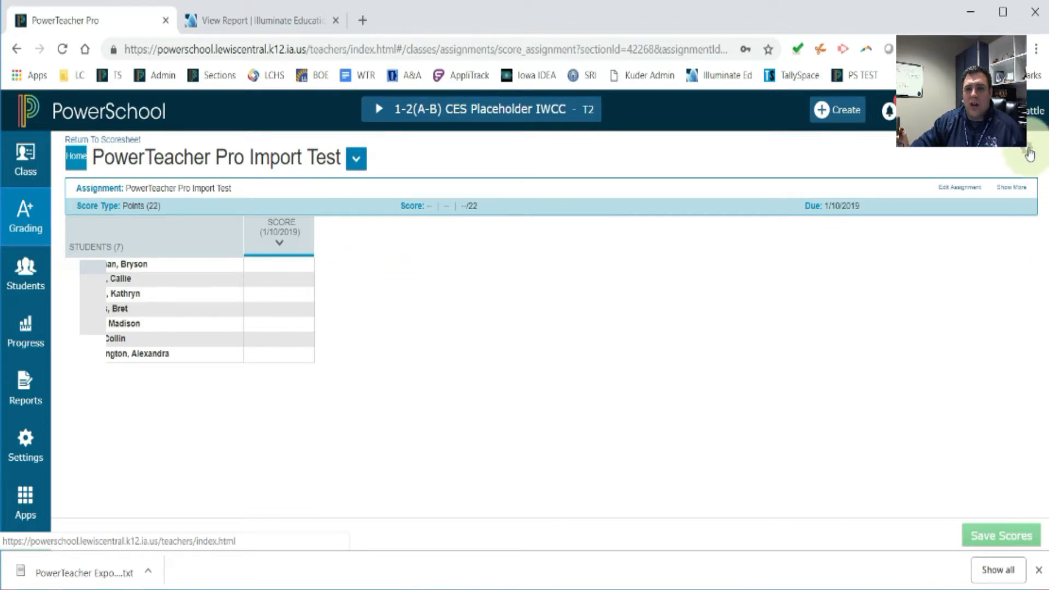
# - Choose Import Scores and load PowerTeacher Export Example 1_25_19.txt as the source file
pyautogui.click(1028, 152)
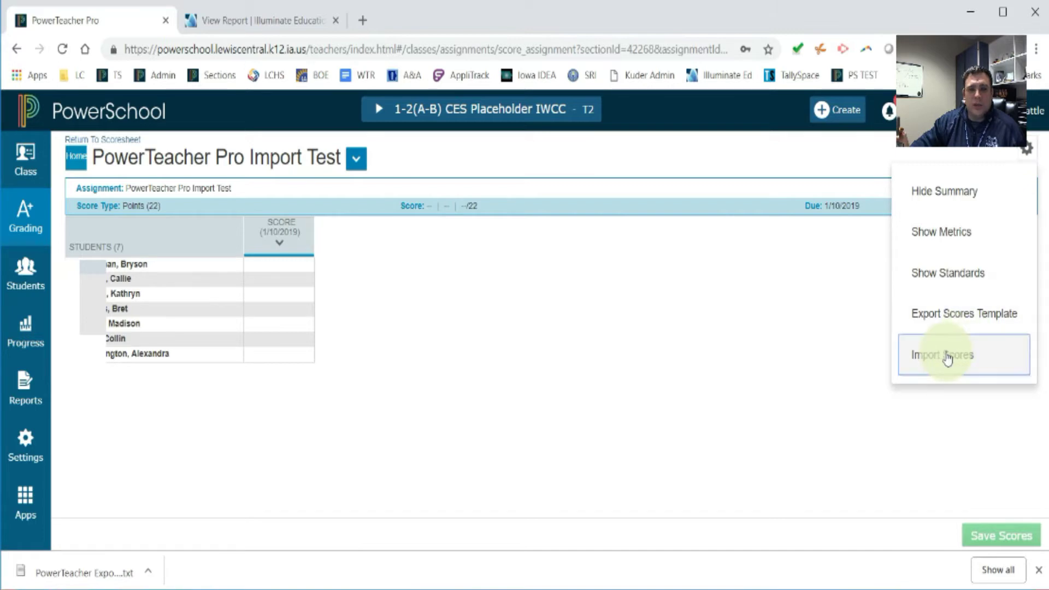
pyautogui.click(948, 358)
pyautogui.click(629, 158)
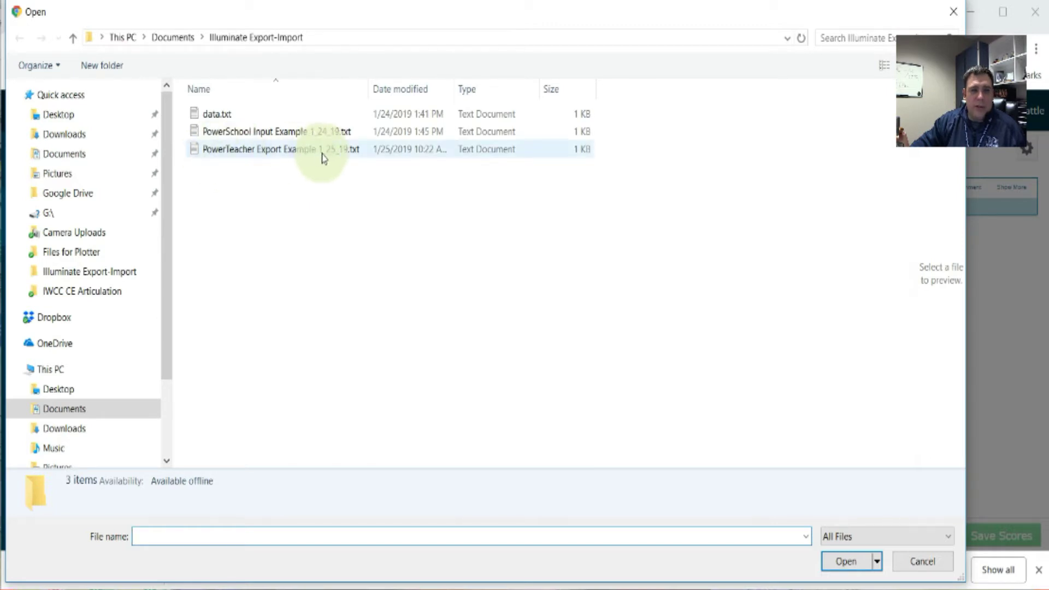
pyautogui.click(336, 155)
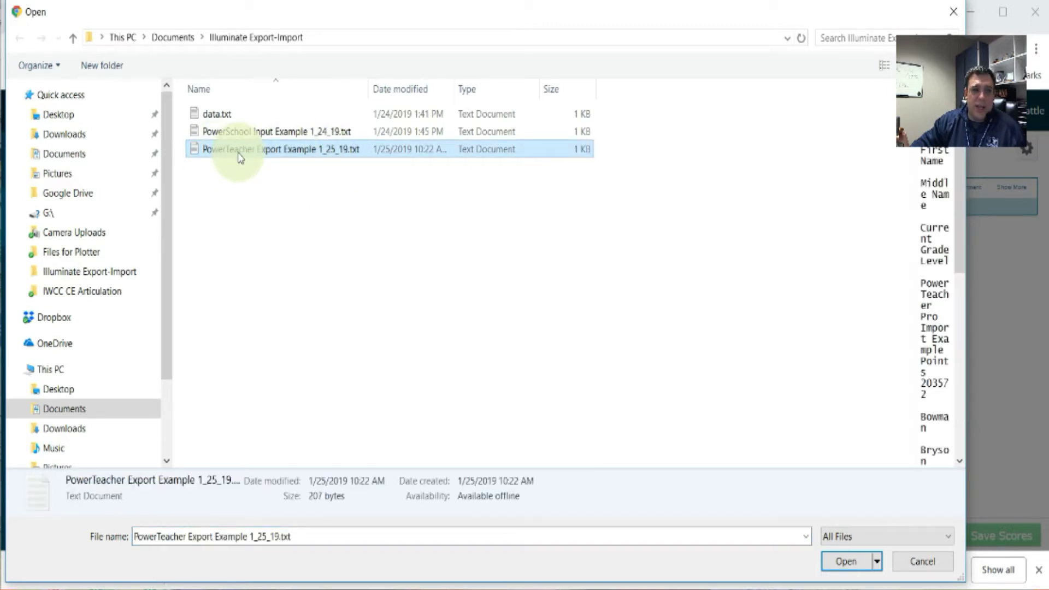
pyautogui.click(846, 561)
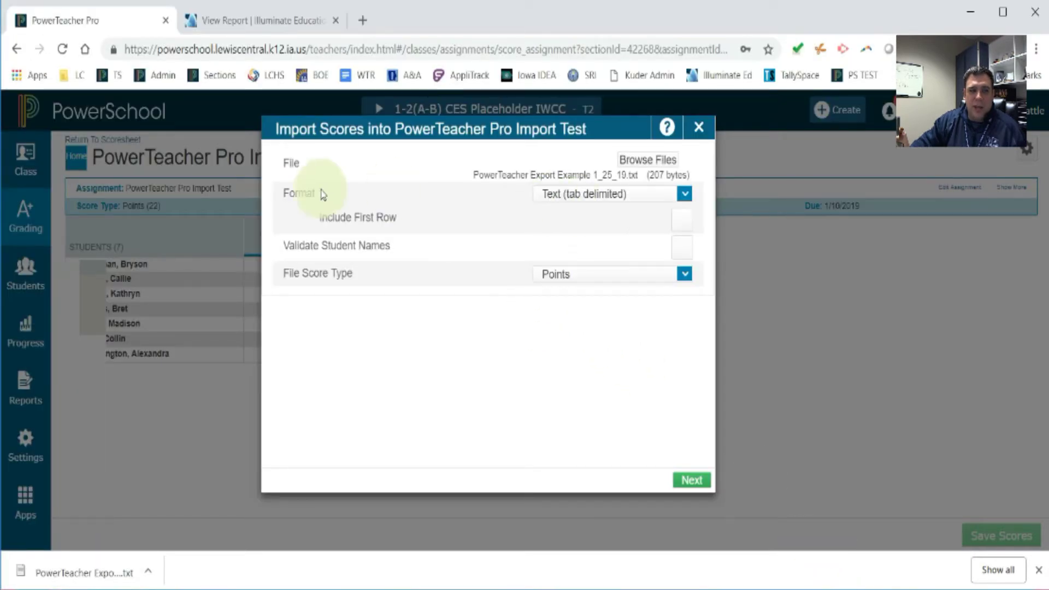
# - Keep Text (tab delimited) format and Points score type, then continue to the preview
pyautogui.click(685, 194)
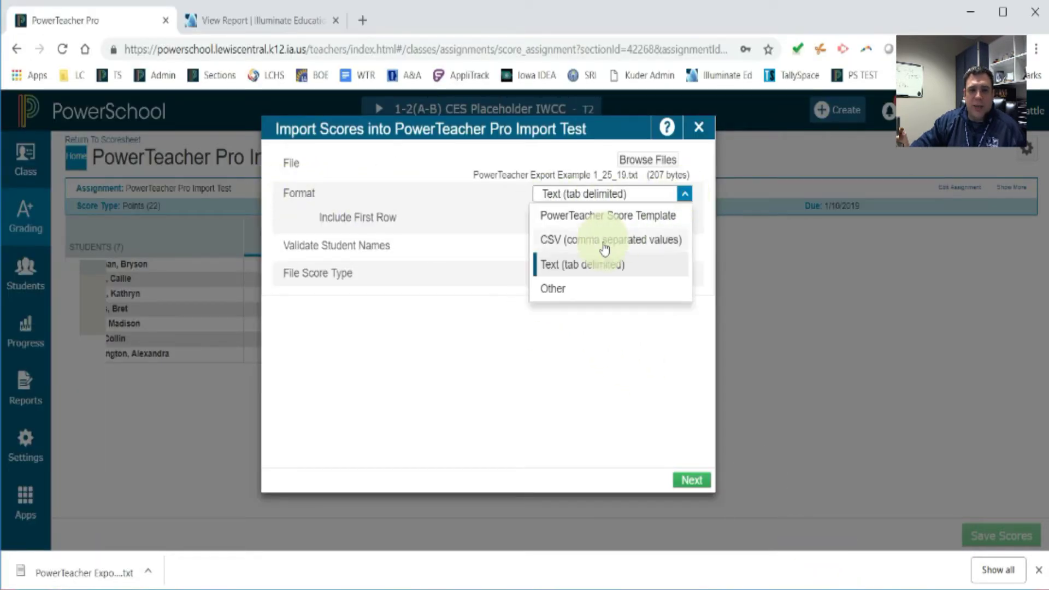
pyautogui.click(588, 276)
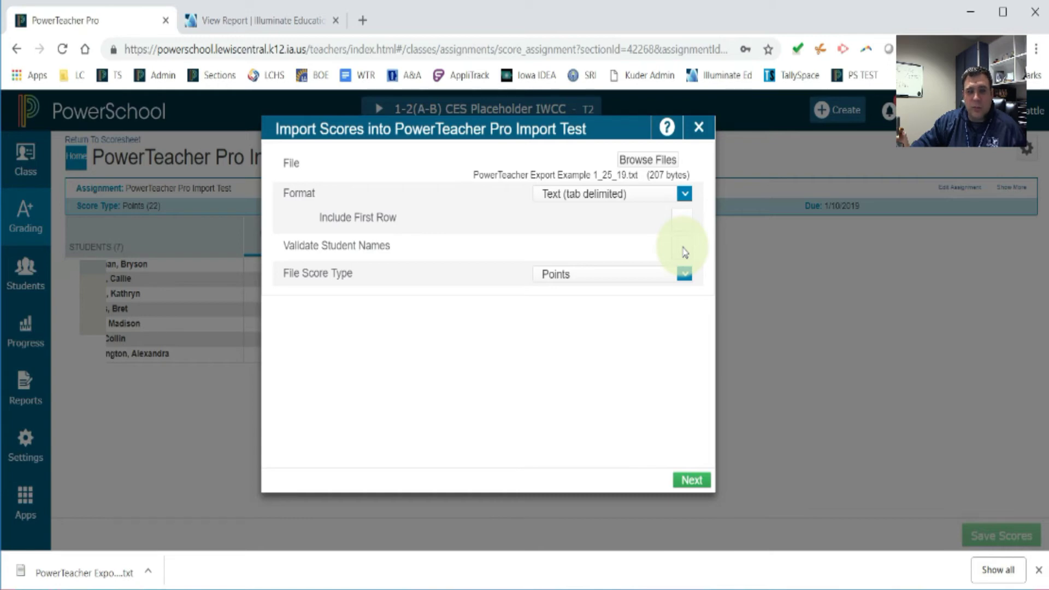
pyautogui.click(686, 276)
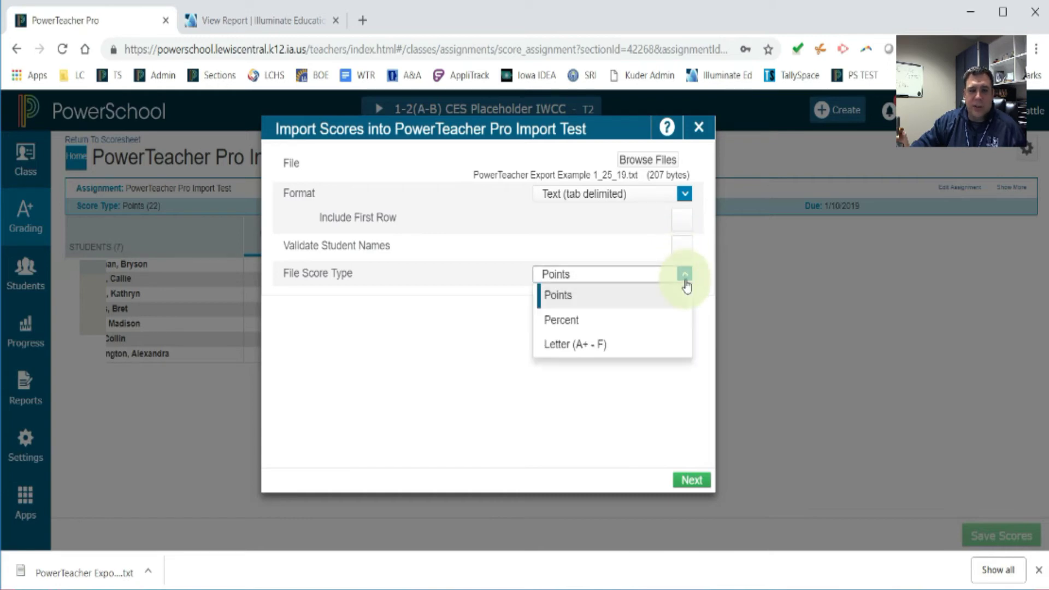
pyautogui.click(651, 295)
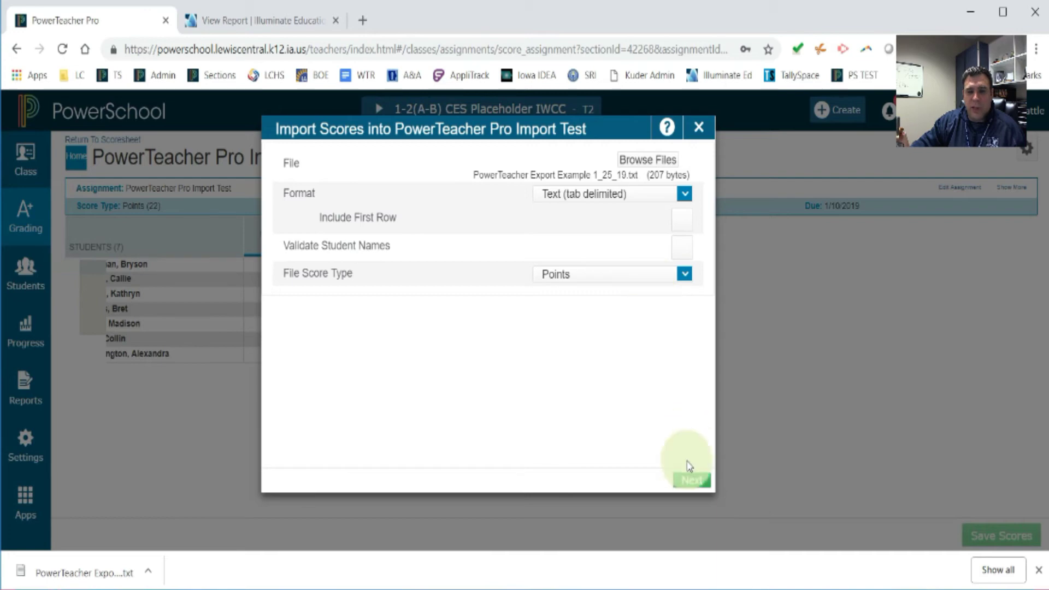
pyautogui.click(691, 481)
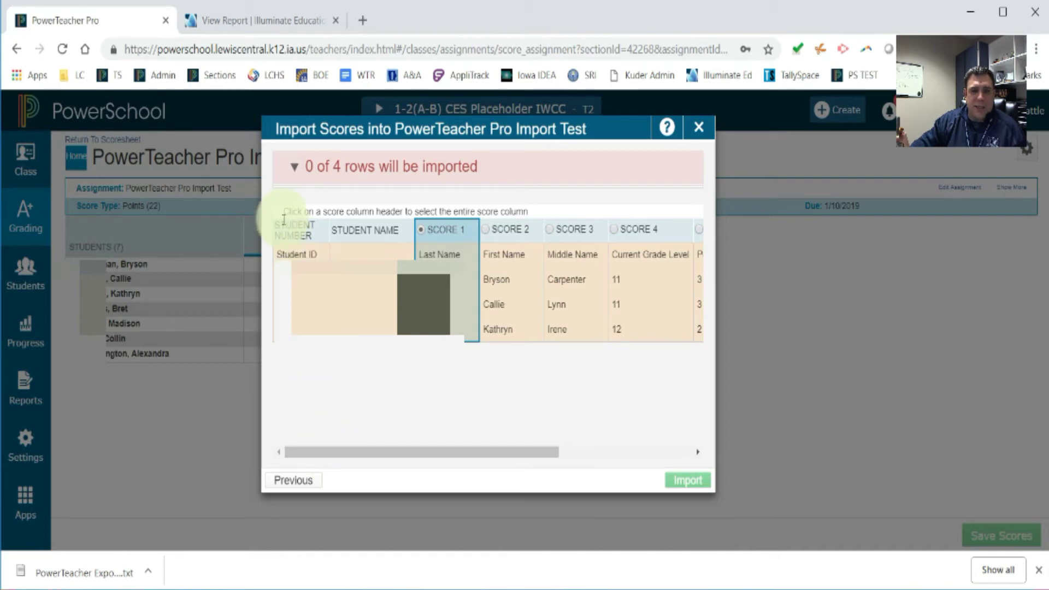
# - Highlight the instruction about choosing a score column, then point out the SCORE 5 column heading
pyautogui.moveTo(286, 211); pyautogui.dragTo(370, 217)
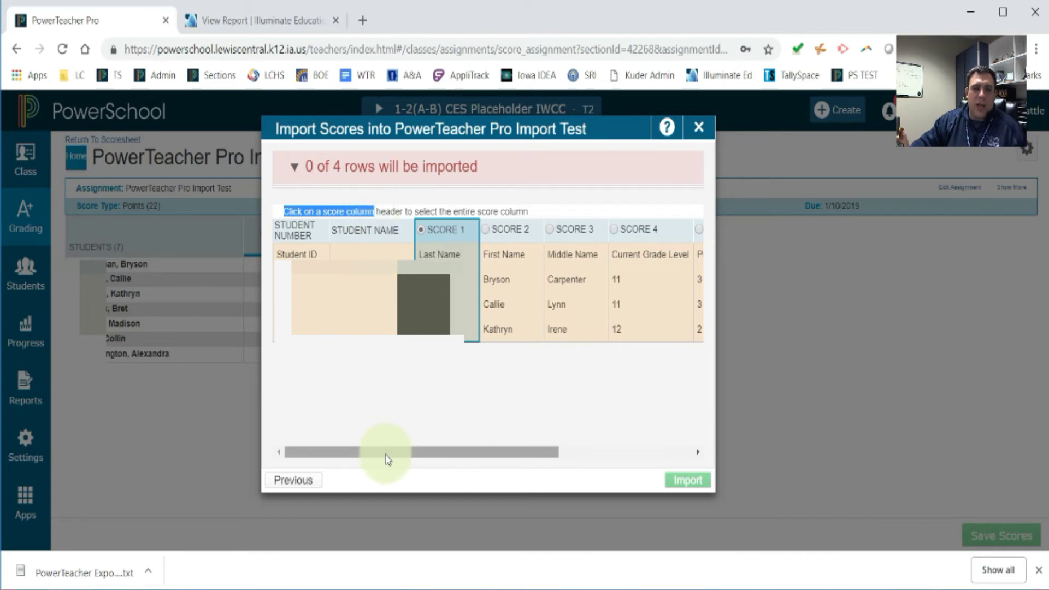
pyautogui.moveTo(386, 450); pyautogui.dragTo(552, 460)
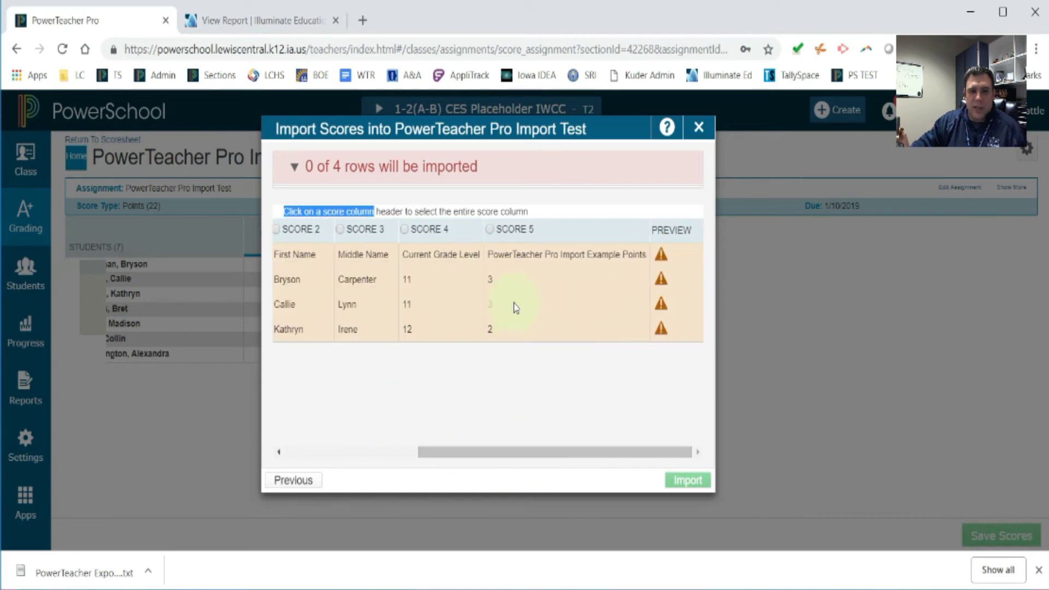
pyautogui.click(547, 217)
pyautogui.moveTo(547, 234); pyautogui.dragTo(492, 227)
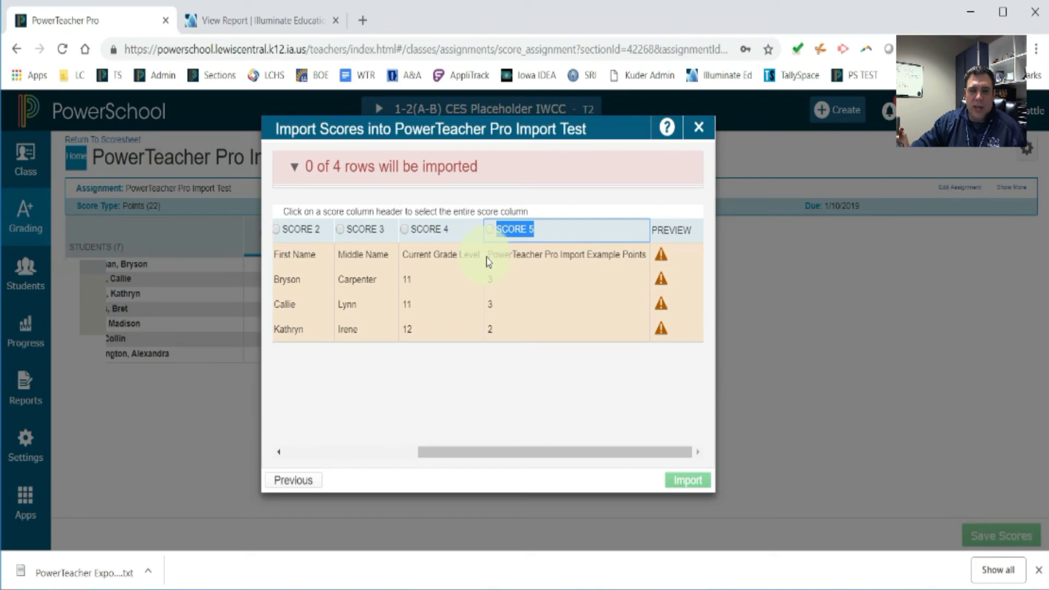
# - Use SCORE 5 as the imported Points column and import scores 3, 3 and 2
pyautogui.moveTo(490, 257); pyautogui.dragTo(617, 258)
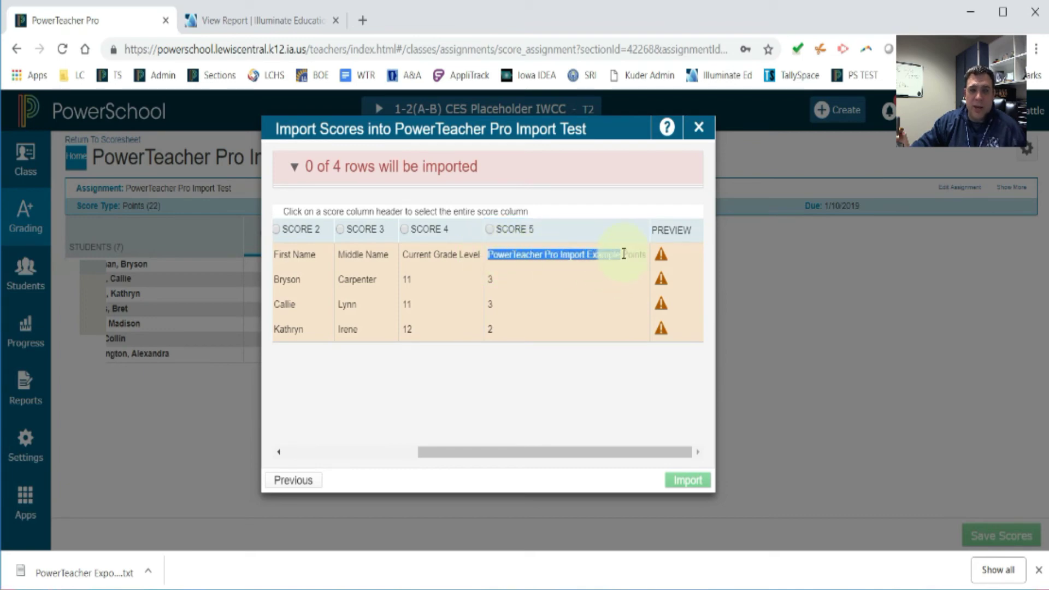
pyautogui.moveTo(623, 254); pyautogui.dragTo(642, 254)
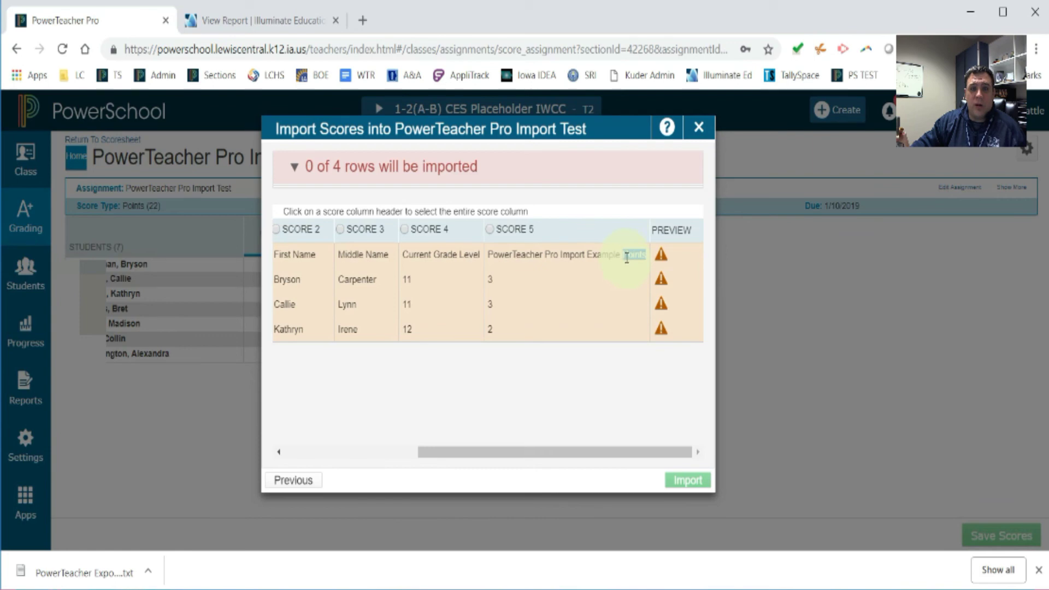
pyautogui.click(491, 230)
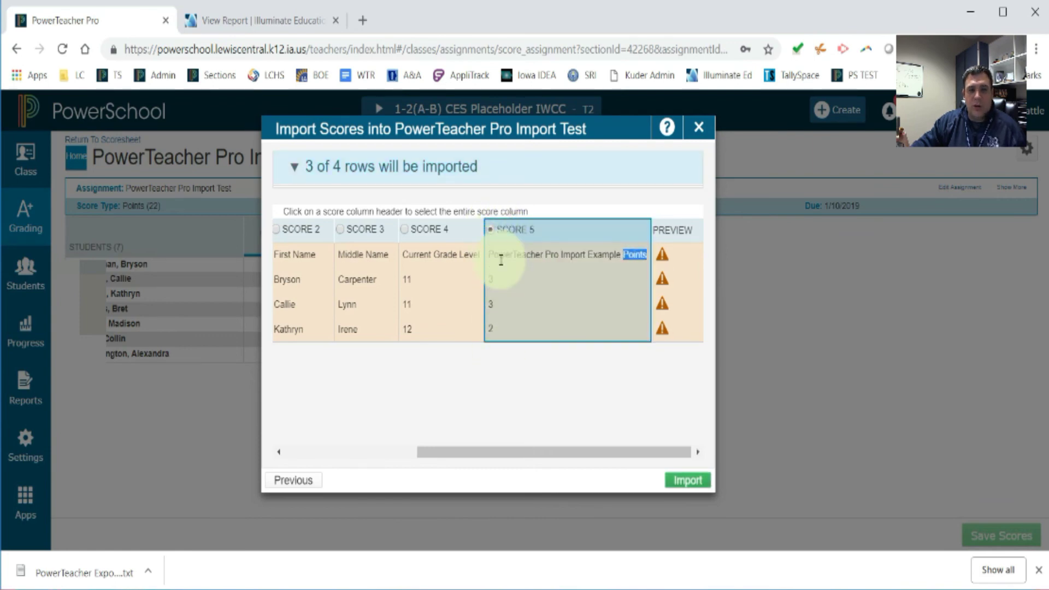
pyautogui.click(690, 481)
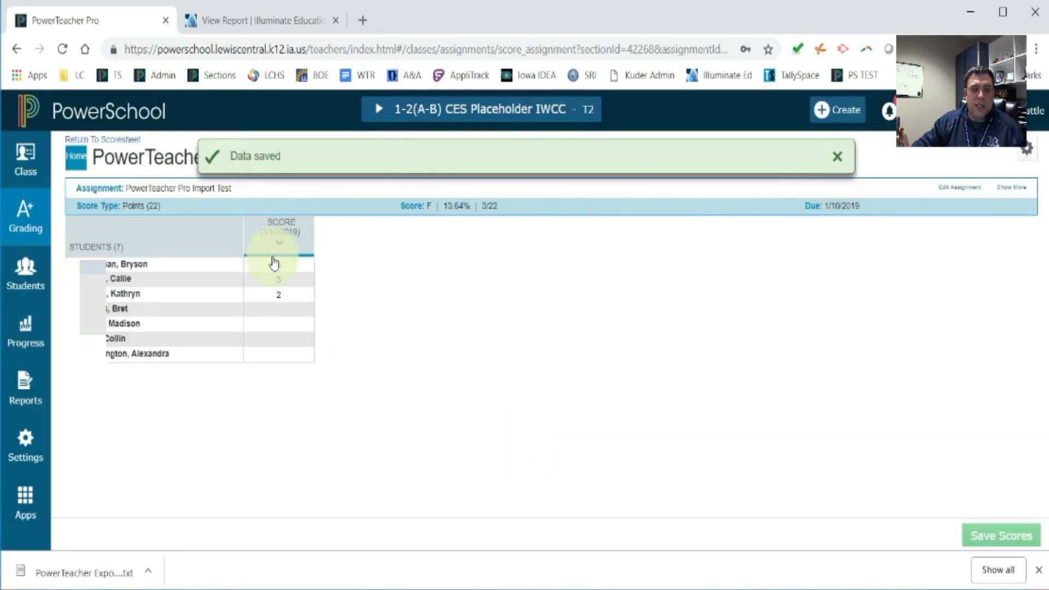